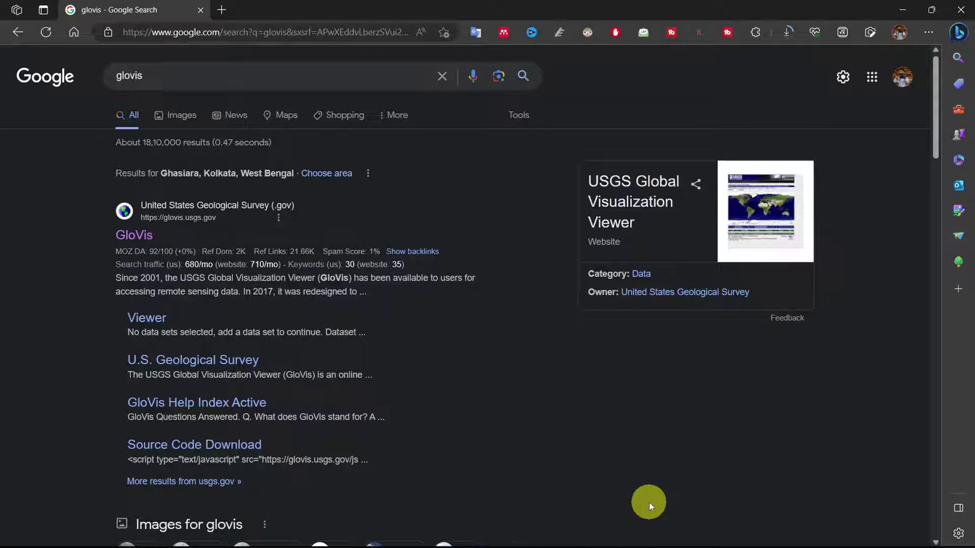
- Sign in to GloVis with the USGS ERS account, launch the map viewer, and close the profile tab
{"action": "left_click", "coordinate": [147, 238]}
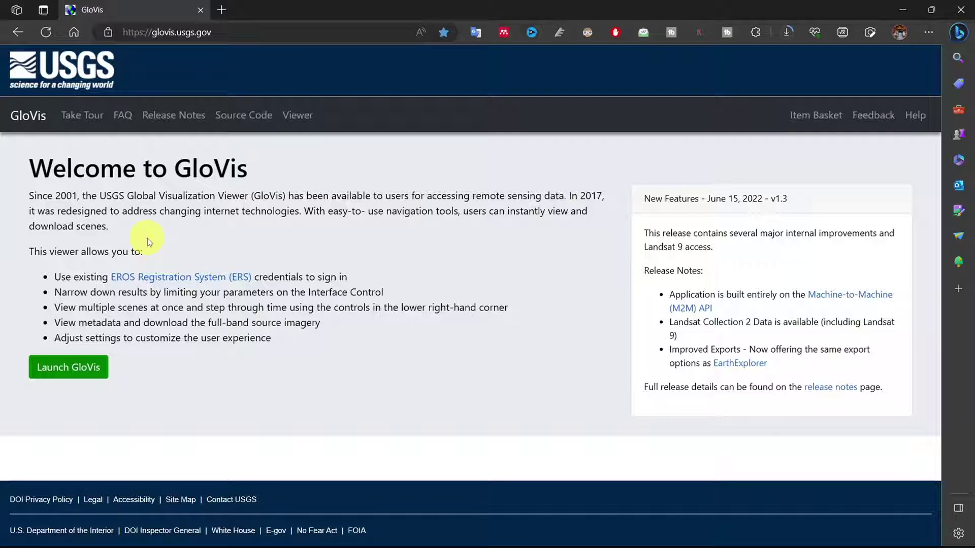
{"action": "left_click", "coordinate": [170, 281]}
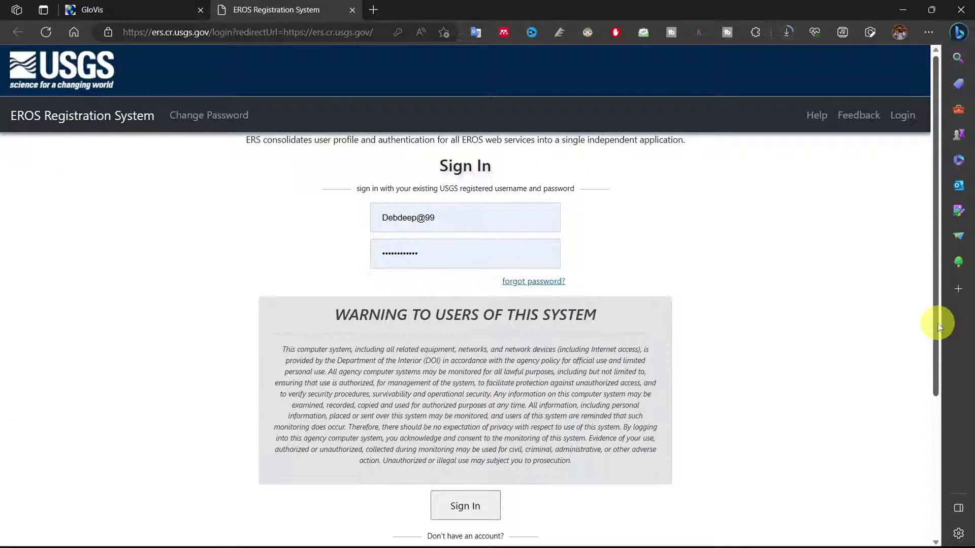
{"action": "left_click_drag", "start_coordinate": [937, 324], "coordinate": [938, 381]}
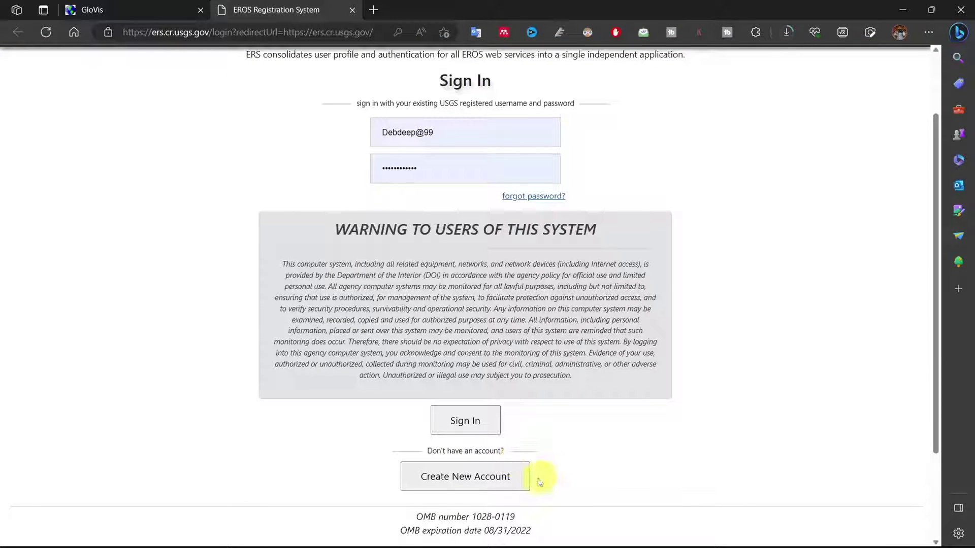
{"action": "left_click", "coordinate": [483, 429]}
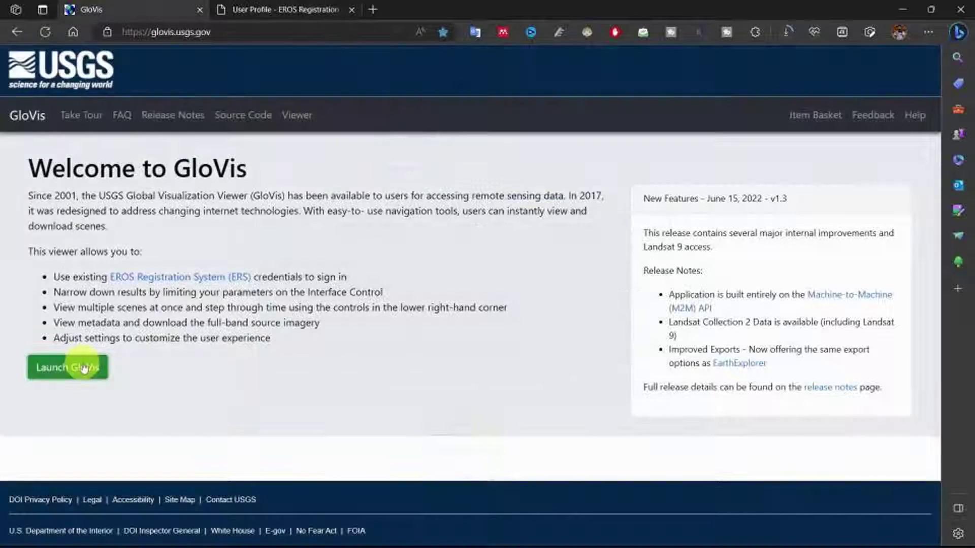
{"action": "left_click", "coordinate": [84, 367]}
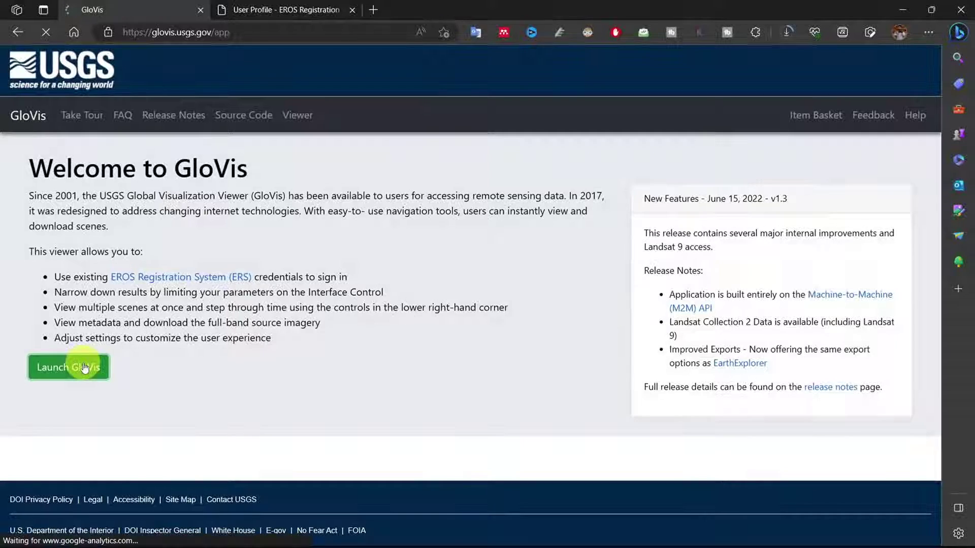
{"action": "left_click", "coordinate": [352, 10]}
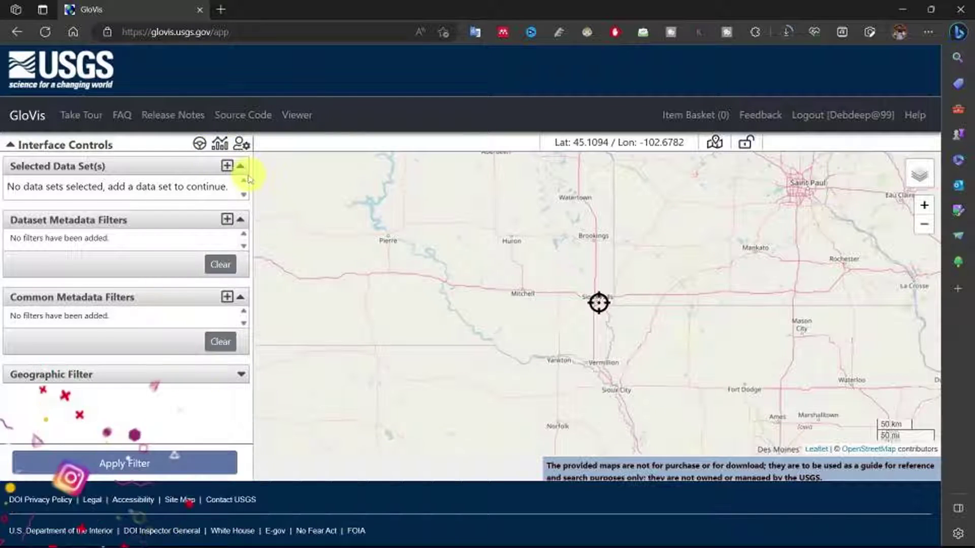
- Zoom the map out and add EO-1 Hyperion as the selected data set (about 83,138 scenes)
{"action": "scroll", "coordinate": [474, 232], "scroll_direction": "down", "scroll_amount": 2}
{"action": "scroll", "coordinate": [476, 232], "scroll_direction": "down", "scroll_amount": 1}
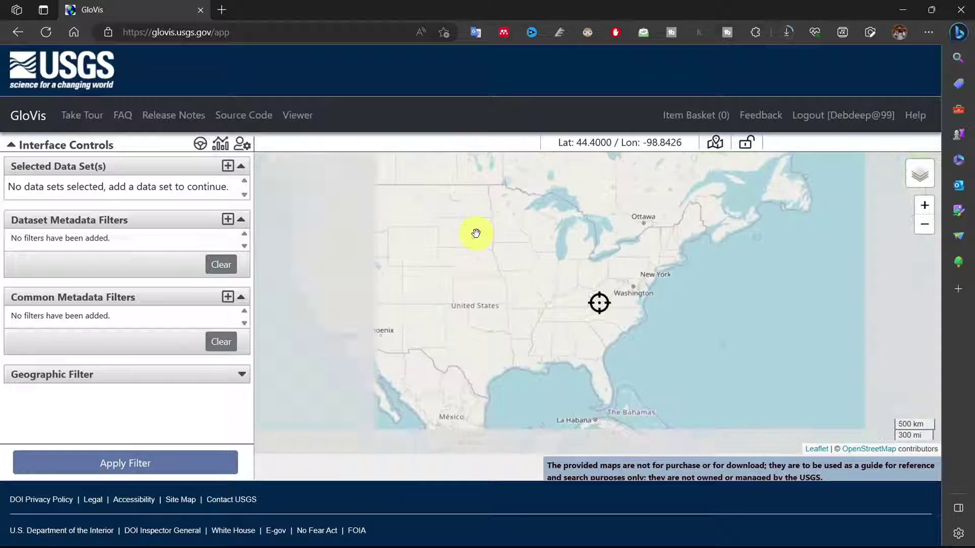
{"action": "scroll", "coordinate": [475, 233], "scroll_direction": "down", "scroll_amount": 1}
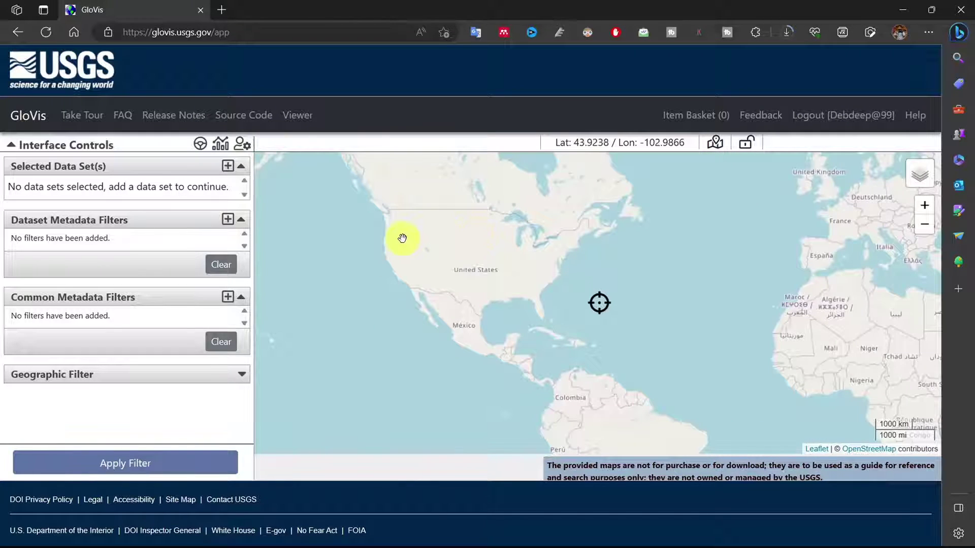
{"action": "left_click", "coordinate": [228, 166]}
{"action": "left_click", "coordinate": [231, 215]}
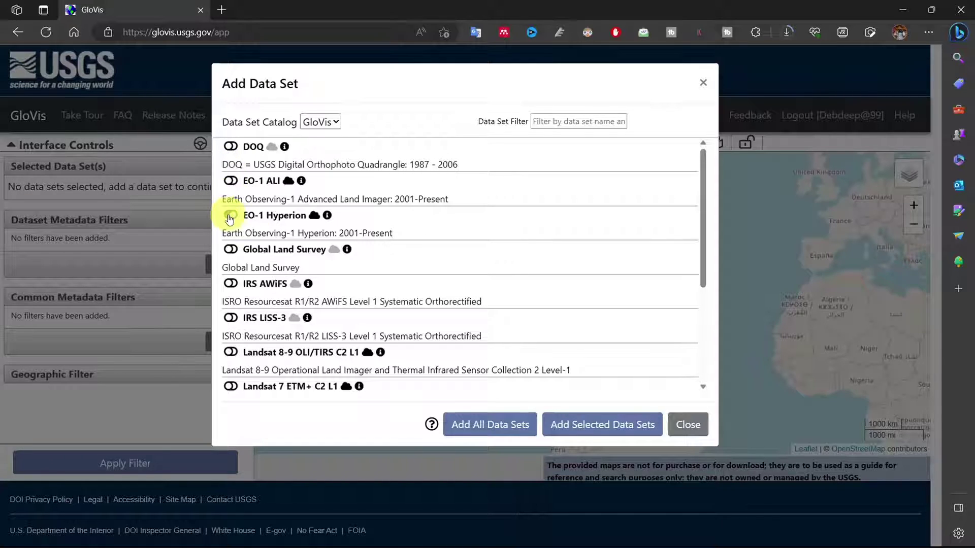
{"action": "left_click", "coordinate": [573, 424]}
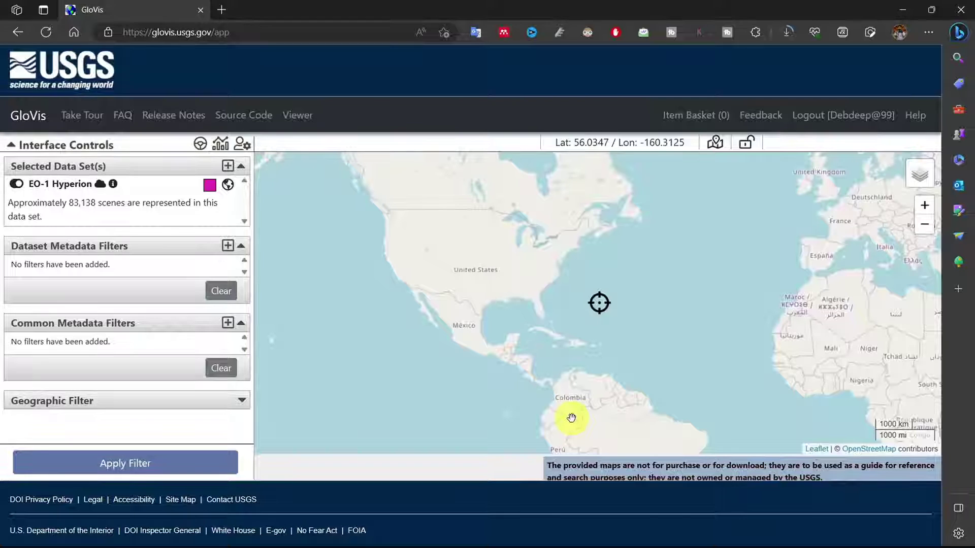
- Show Hyperion coverage footprints and bring the map to Kolkata, where 5 scenes match
{"action": "left_click", "coordinate": [228, 187]}
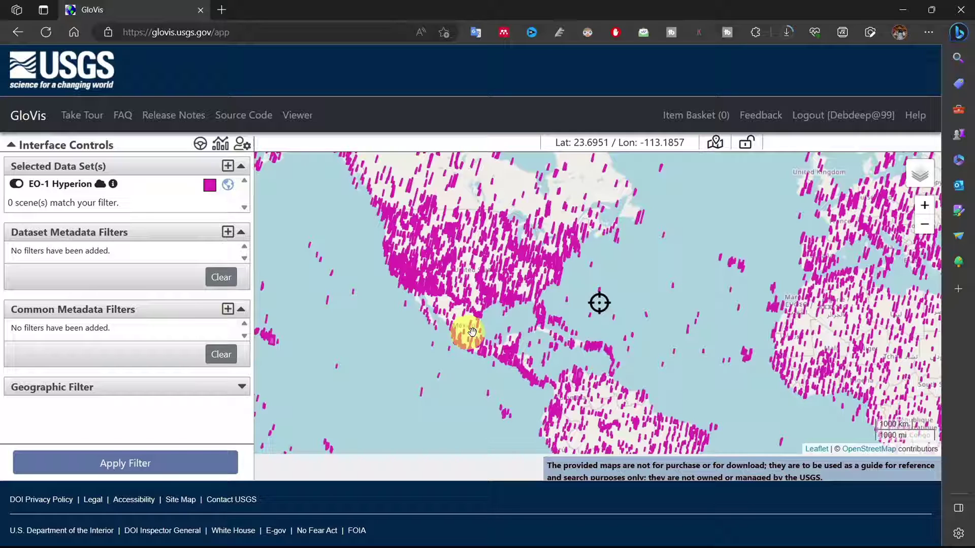
{"action": "left_click_drag", "start_coordinate": [709, 382], "coordinate": [536, 342]}
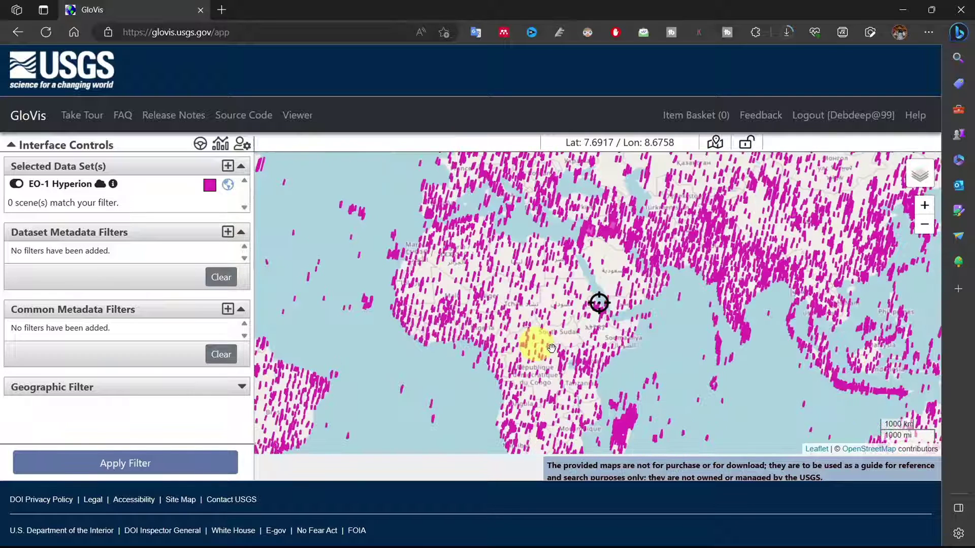
{"action": "left_click_drag", "start_coordinate": [658, 363], "coordinate": [538, 344]}
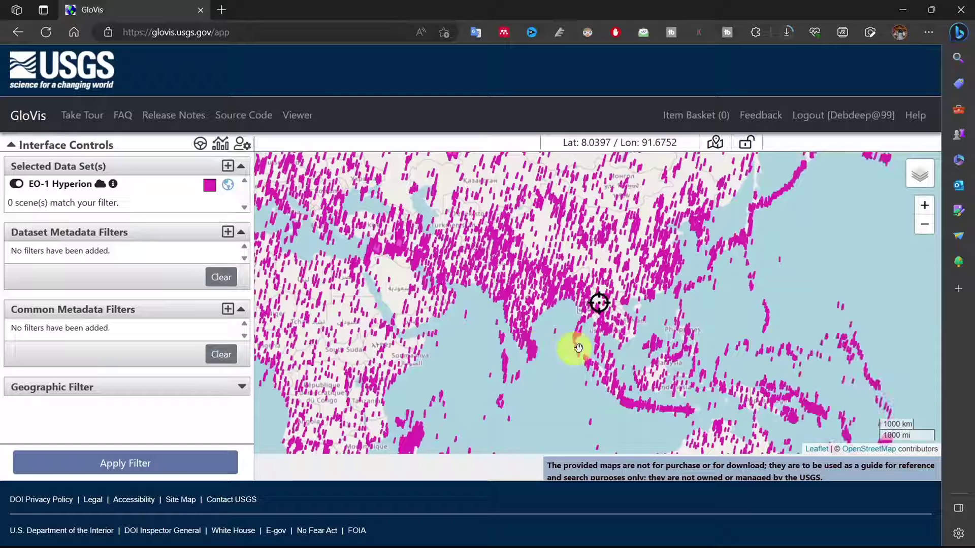
{"action": "scroll", "coordinate": [565, 294], "scroll_direction": "up", "scroll_amount": 2}
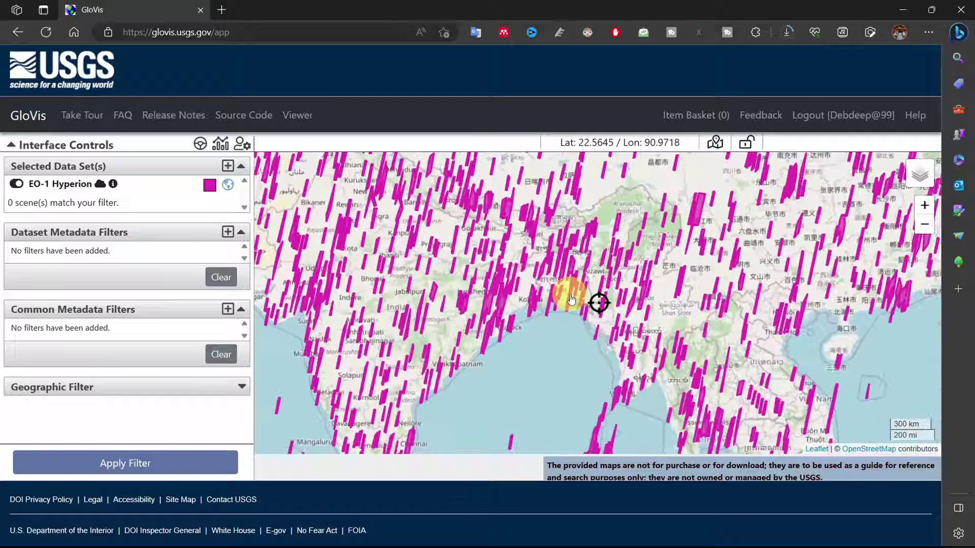
{"action": "scroll", "coordinate": [516, 284], "scroll_direction": "up", "scroll_amount": 3}
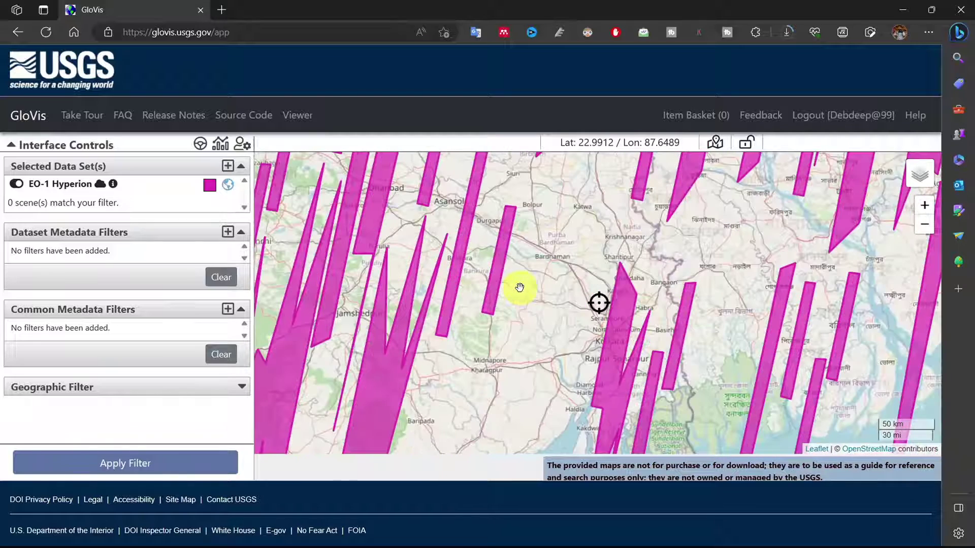
{"action": "left_click_drag", "start_coordinate": [614, 354], "coordinate": [595, 325]}
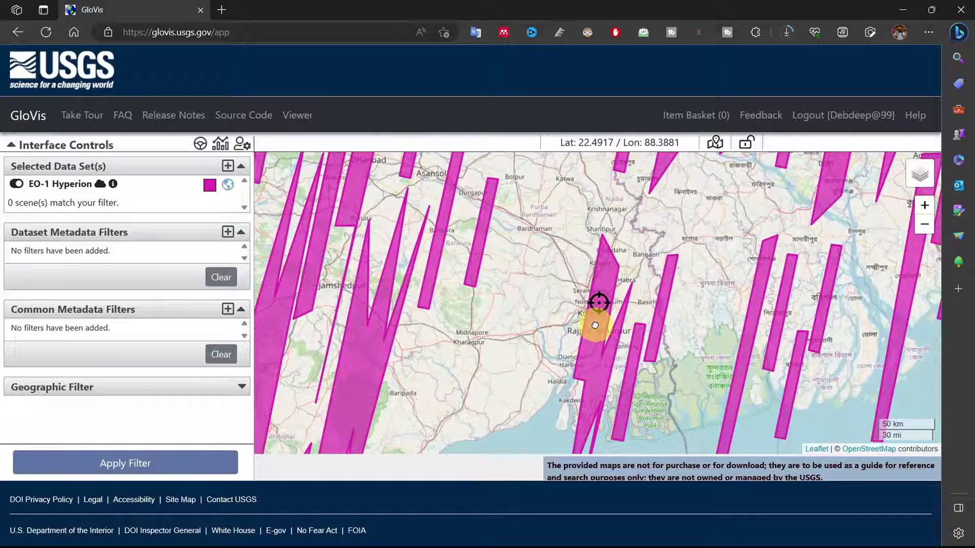
{"action": "scroll", "coordinate": [595, 325], "scroll_direction": "up", "scroll_amount": 1}
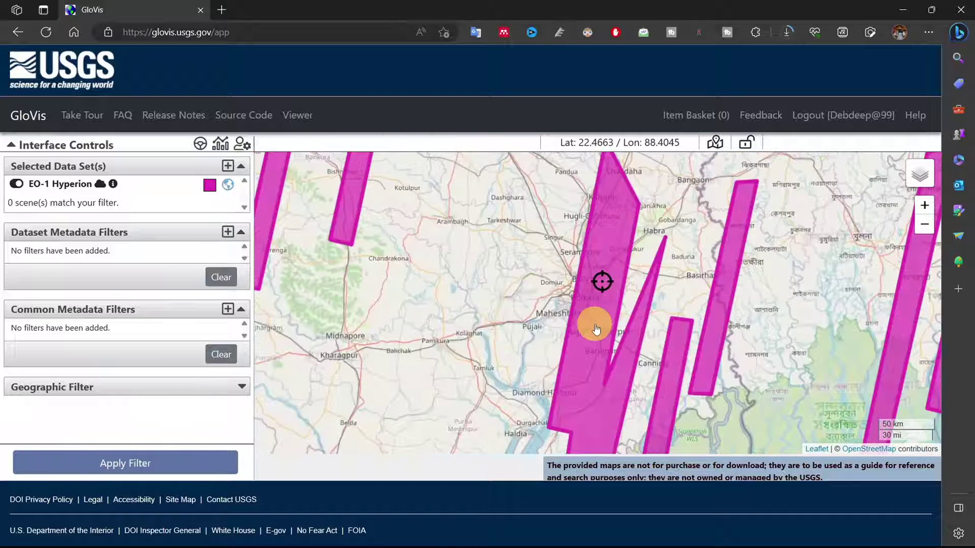
{"action": "scroll", "coordinate": [595, 325], "scroll_direction": "up", "scroll_amount": 3}
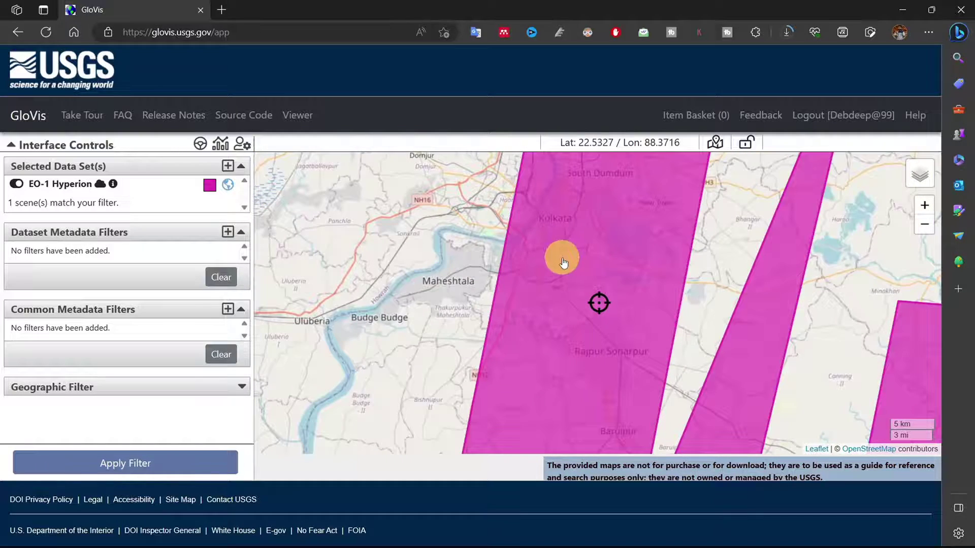
{"action": "left_click_drag", "start_coordinate": [564, 263], "coordinate": [602, 284]}
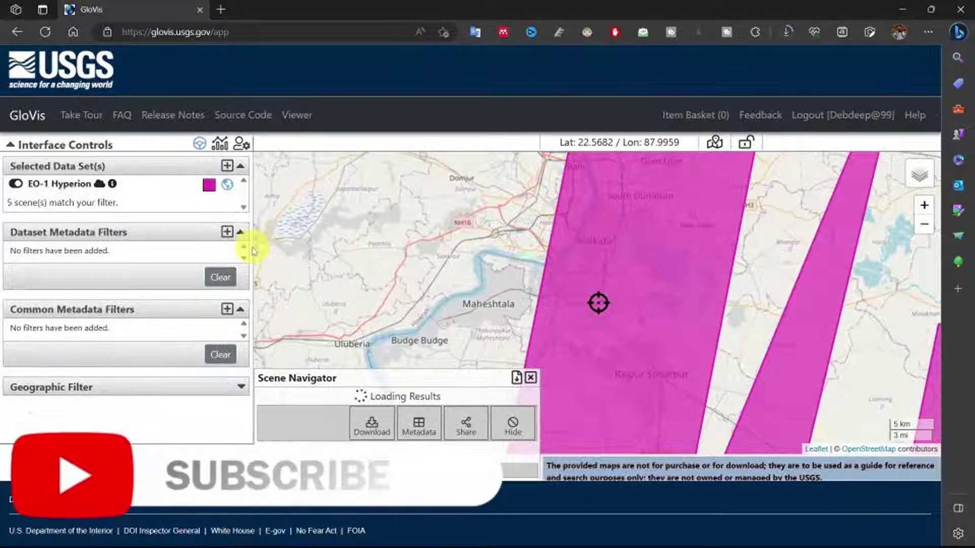
- Look through the data-set-specific filter options and close them without applying anything
{"action": "left_click", "coordinate": [227, 232]}
{"action": "left_click", "coordinate": [362, 149]}
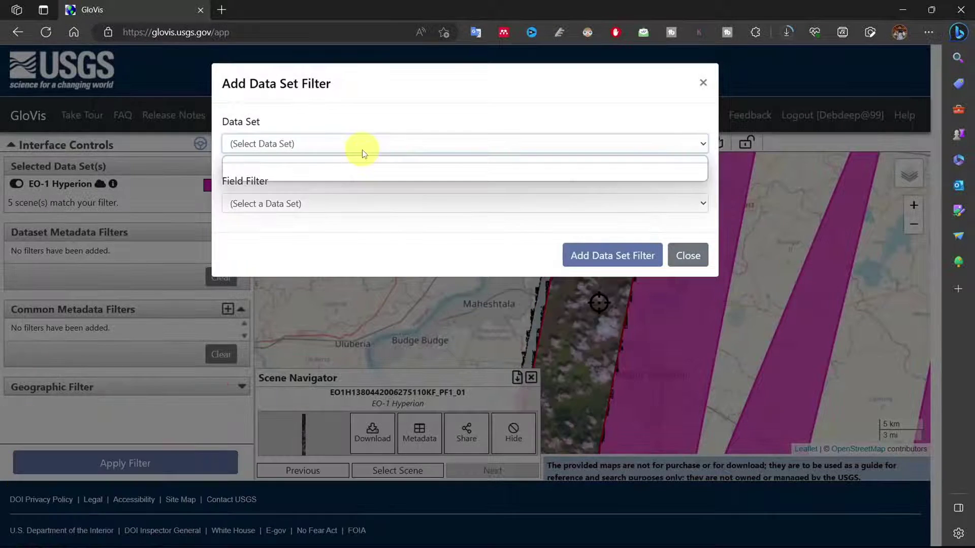
{"action": "left_click", "coordinate": [362, 150]}
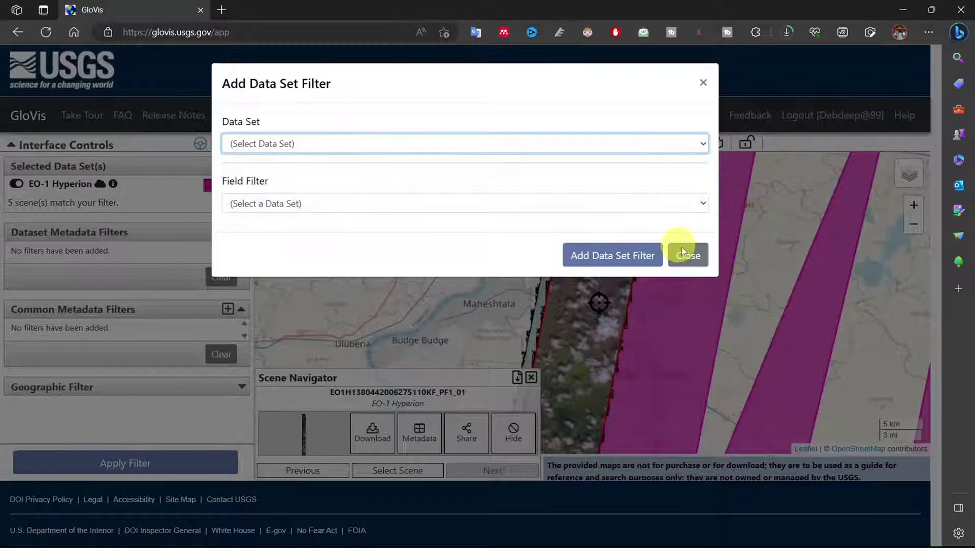
{"action": "left_click", "coordinate": [691, 257]}
- Apply a Cloud Cover 0–16 common filter, narrowing results to the single 2002-07-27 scene
{"action": "left_click", "coordinate": [227, 310]}
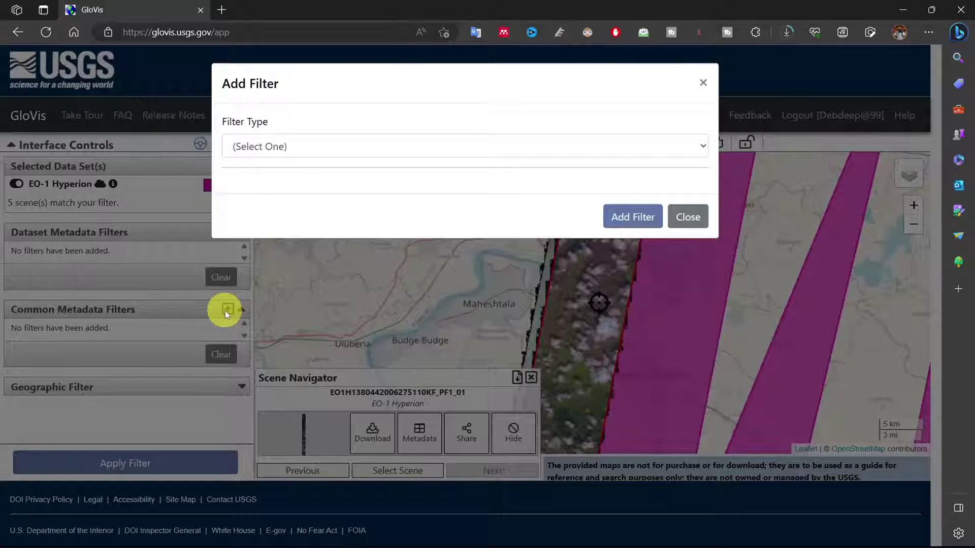
{"action": "left_click", "coordinate": [615, 146]}
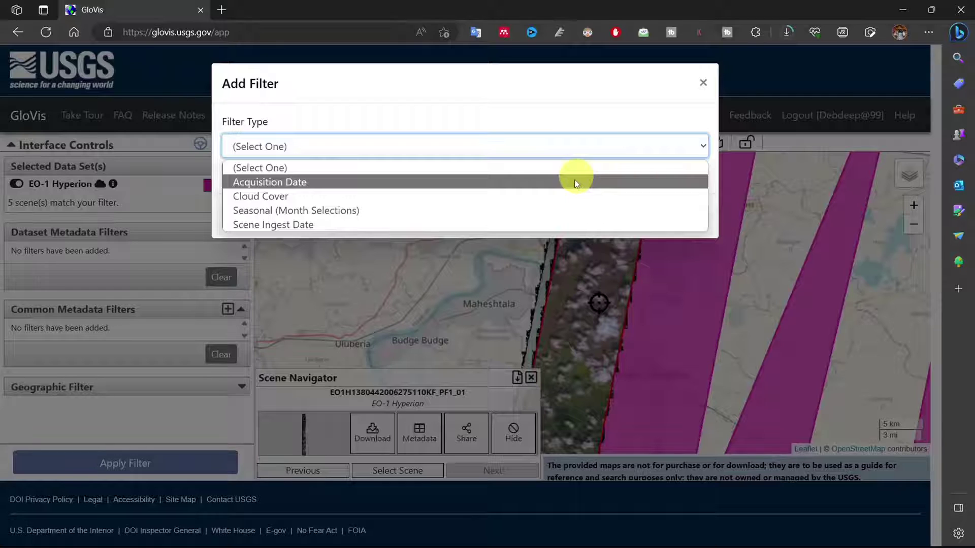
{"action": "left_click", "coordinate": [562, 195]}
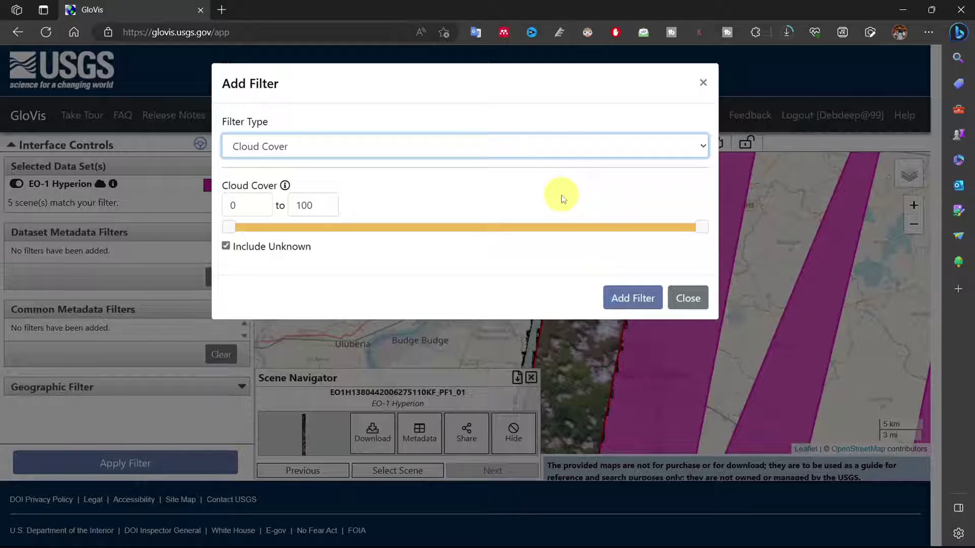
{"action": "left_click_drag", "start_coordinate": [702, 227], "coordinate": [305, 233]}
{"action": "left_click", "coordinate": [641, 299]}
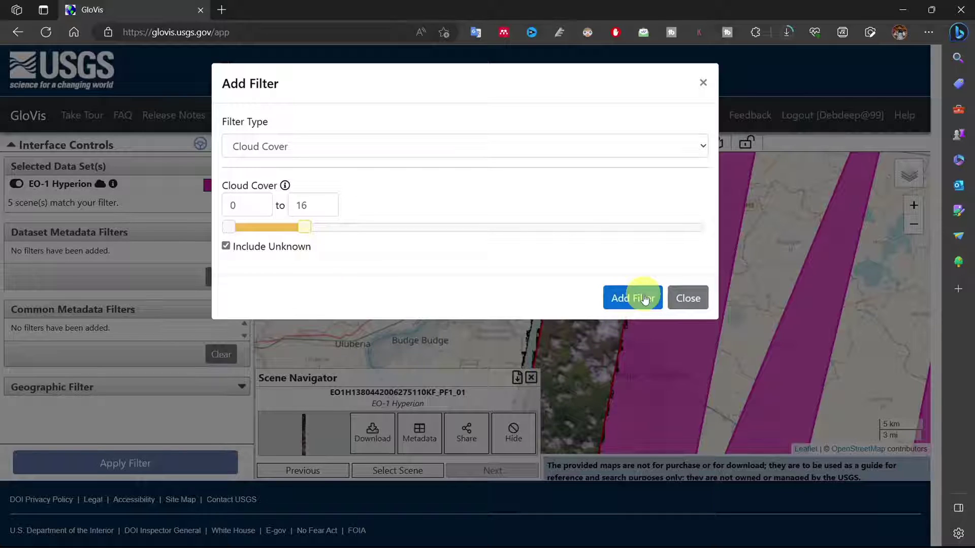
{"action": "left_click", "coordinate": [675, 216]}
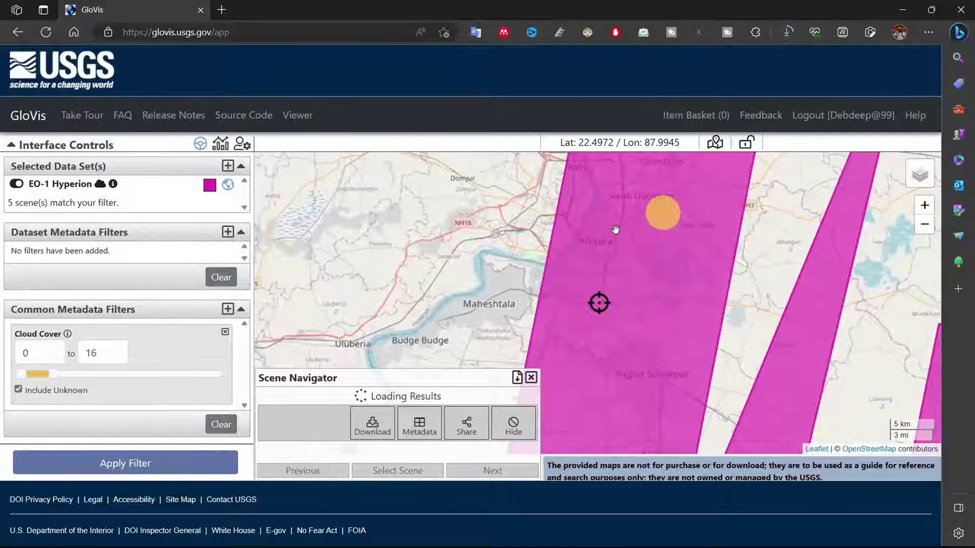
{"action": "left_click", "coordinate": [241, 310]}
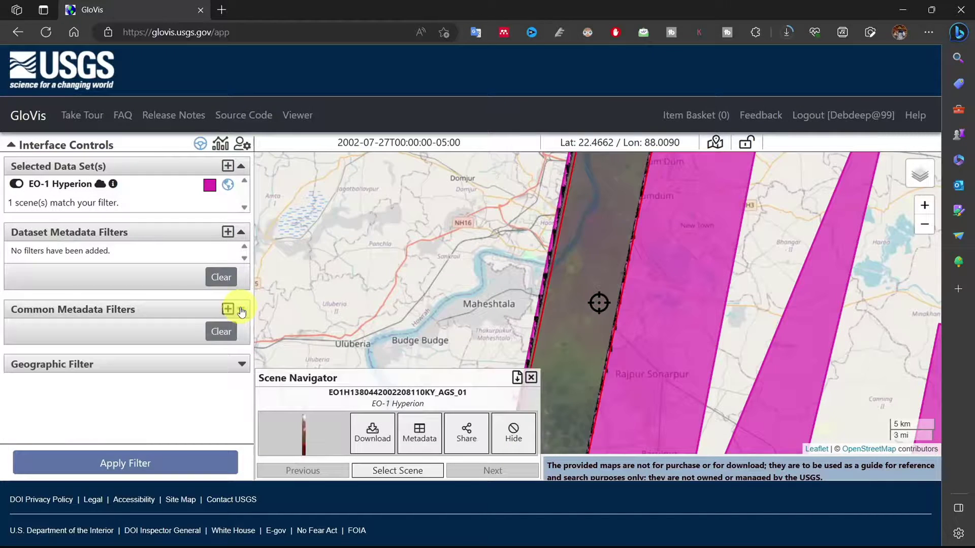
{"action": "left_click", "coordinate": [416, 439]}
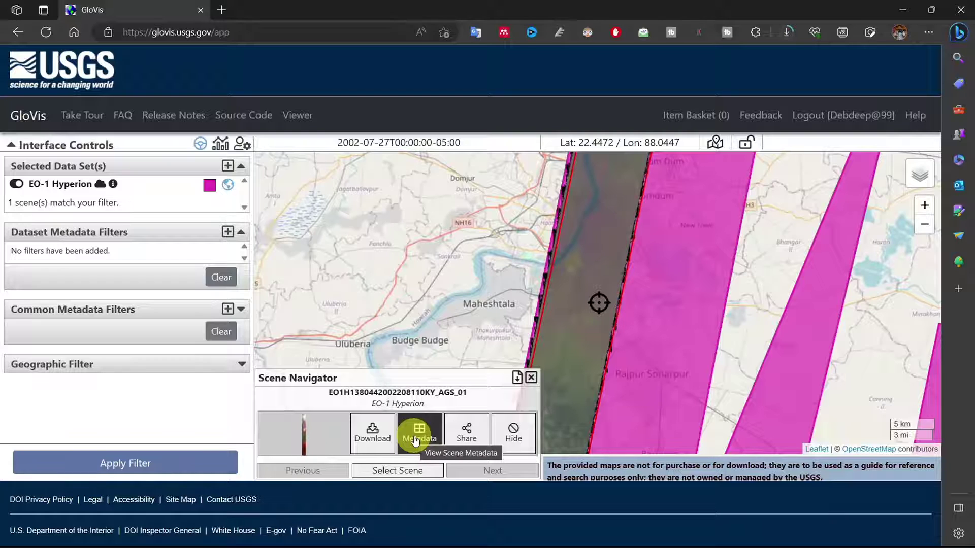
{"action": "left_click", "coordinate": [416, 440]}
{"action": "left_click_drag", "start_coordinate": [536, 193], "coordinate": [541, 218]}
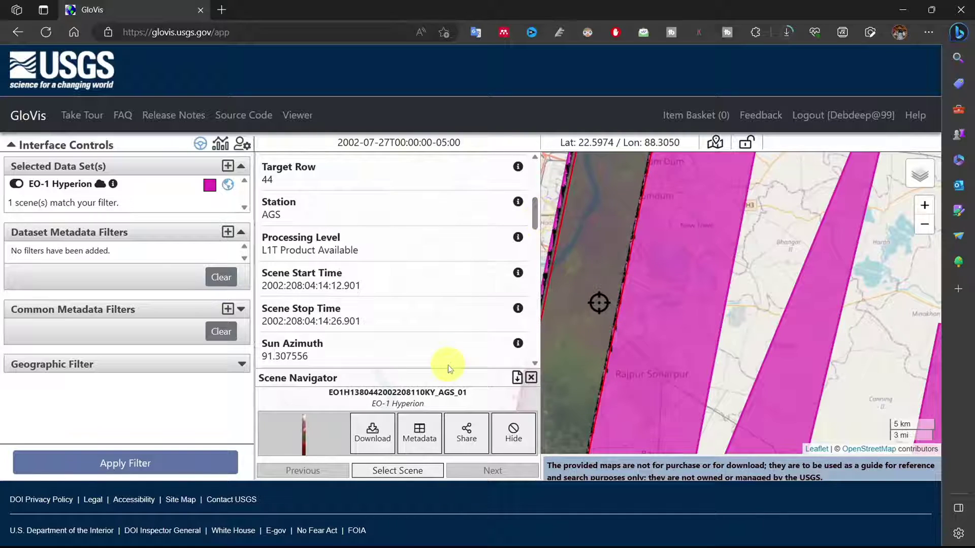
{"action": "left_click", "coordinate": [373, 441]}
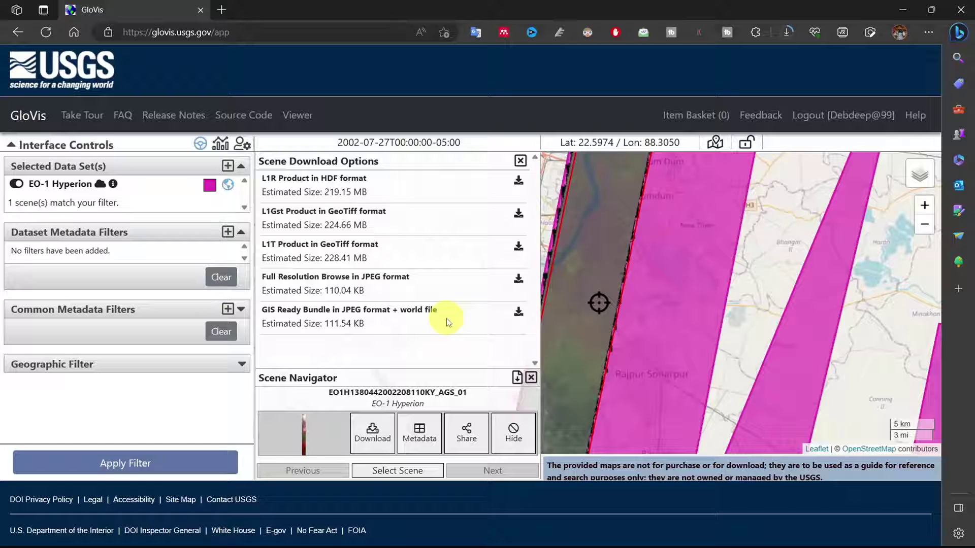
- Start downloading one of the scene's product files
{"action": "left_click", "coordinate": [466, 276]}
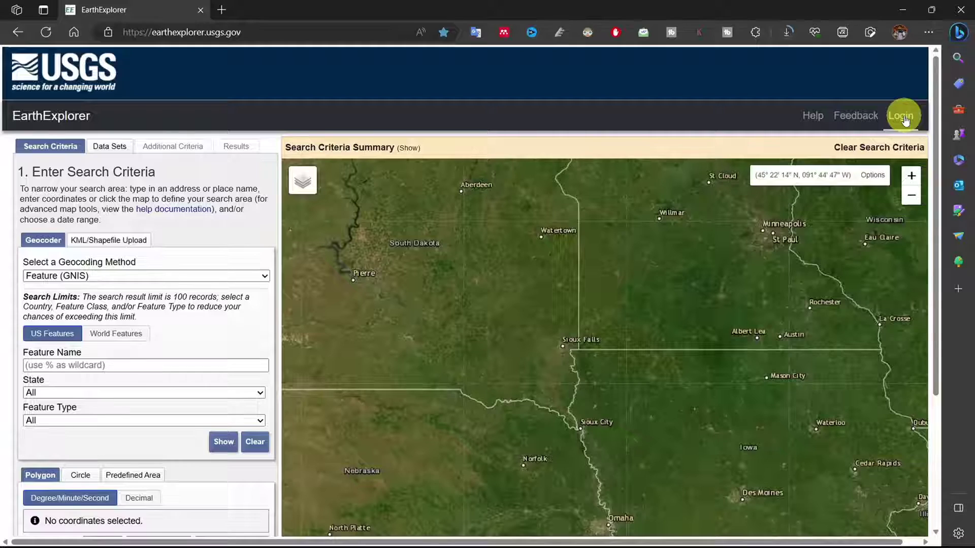
- Log in to EarthExplorer with the already registered EROS account
{"action": "left_click", "coordinate": [901, 116]}
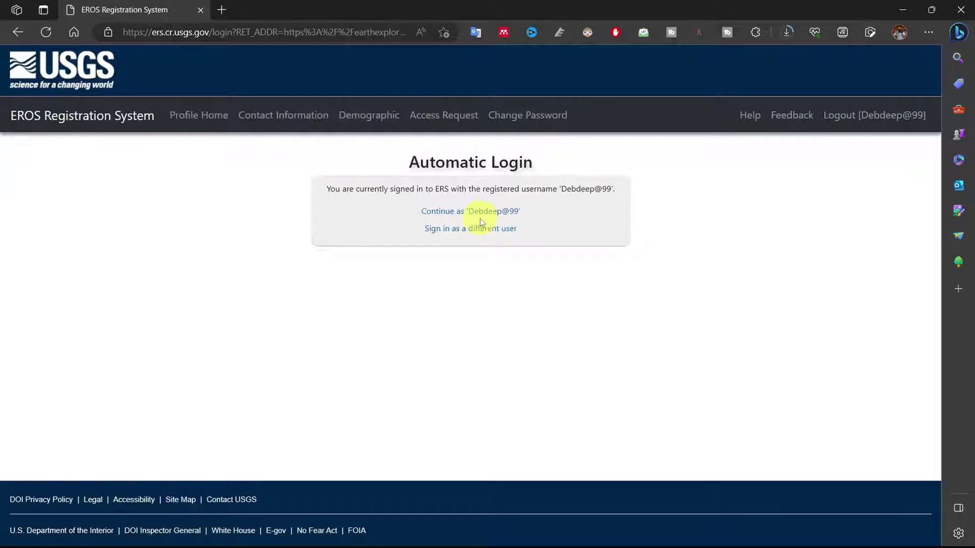
{"action": "left_click", "coordinate": [479, 216]}
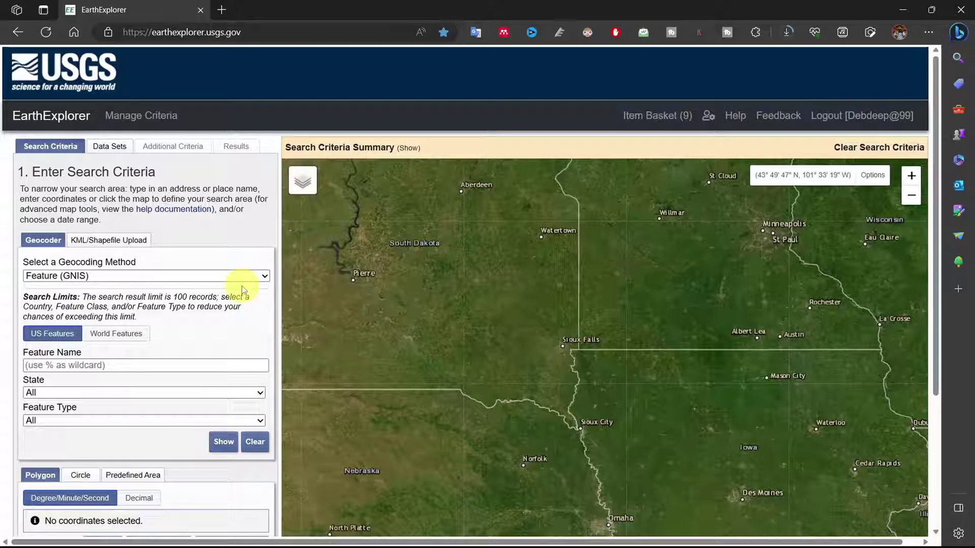
- Look up 'kolkata' by Address/Place and add its coordinate (22° 34' 21" N, 088° 21' 50" E) as search area
{"action": "left_click", "coordinate": [228, 276]}
{"action": "left_click", "coordinate": [230, 301]}
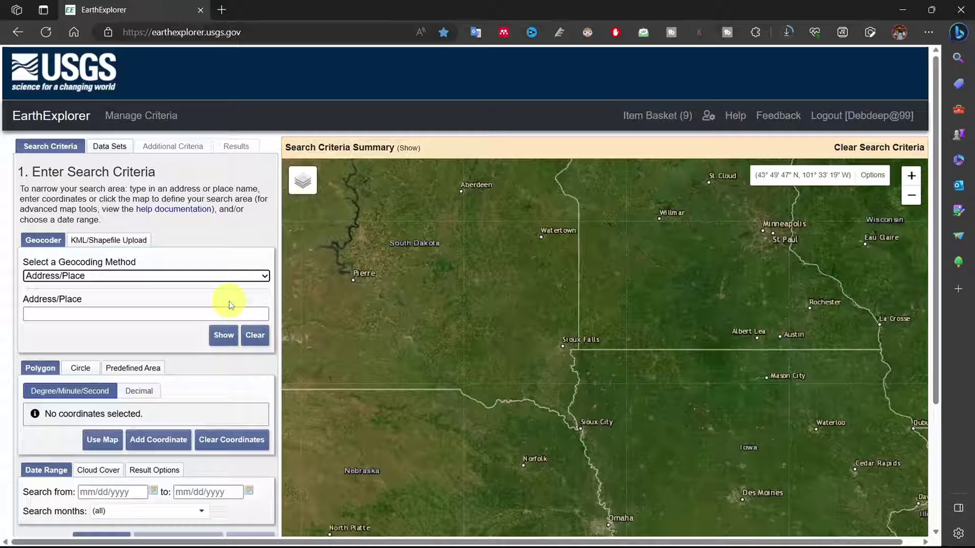
{"action": "left_click", "coordinate": [231, 313]}
{"action": "type", "text": "k"}
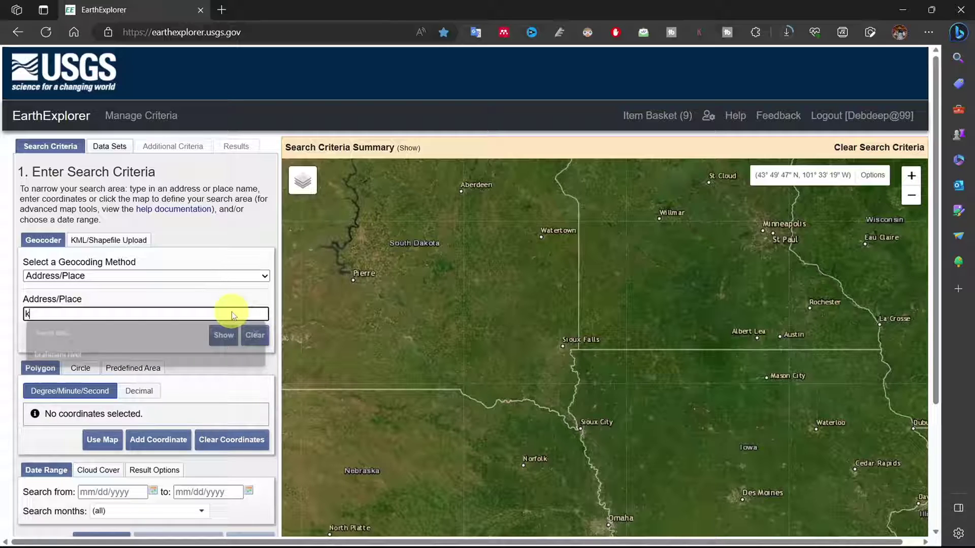
{"action": "type", "text": "olkata"}
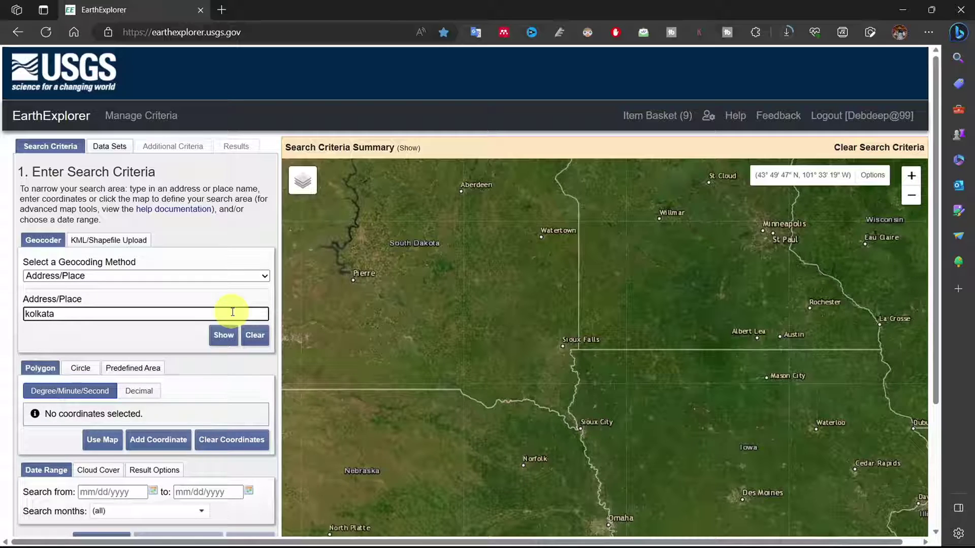
{"action": "left_click", "coordinate": [120, 328]}
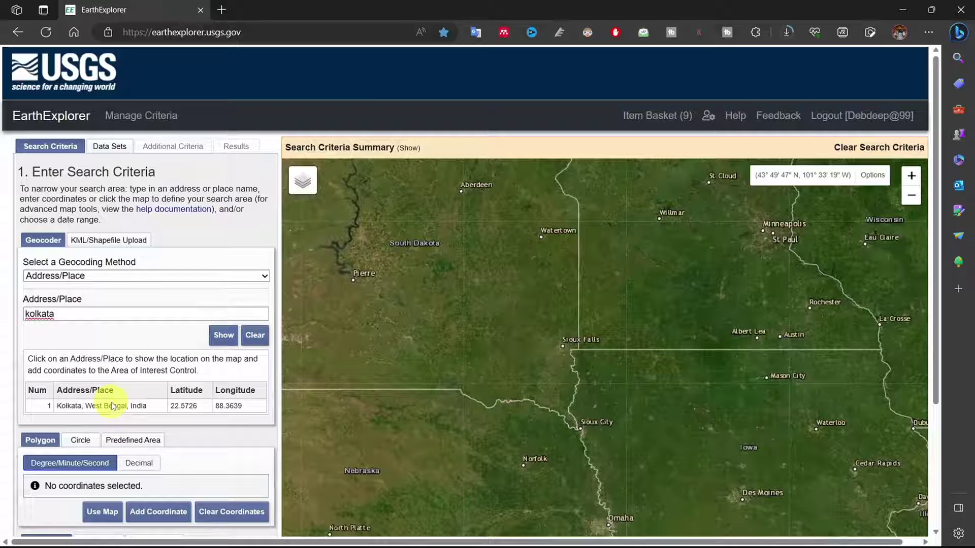
{"action": "left_click", "coordinate": [112, 404]}
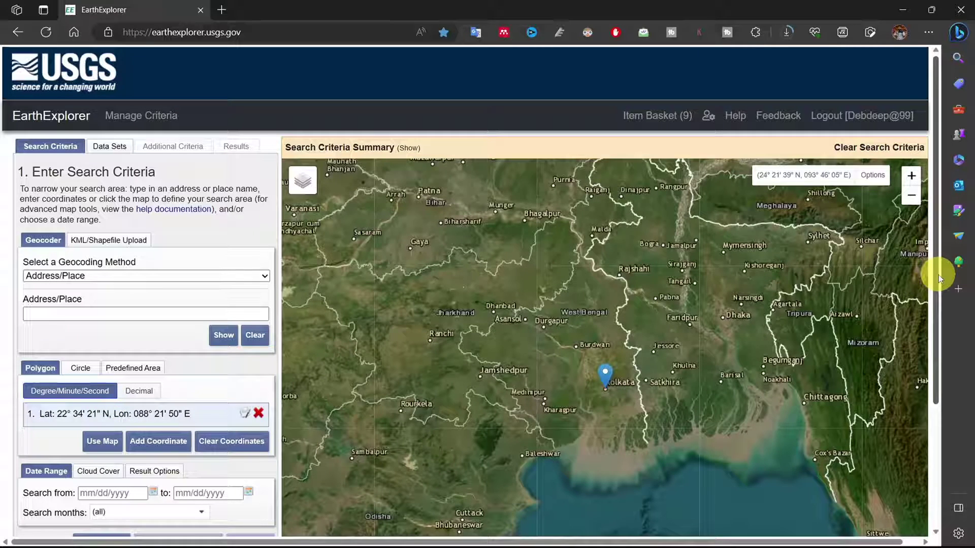
{"action": "left_click_drag", "start_coordinate": [938, 275], "coordinate": [934, 385]}
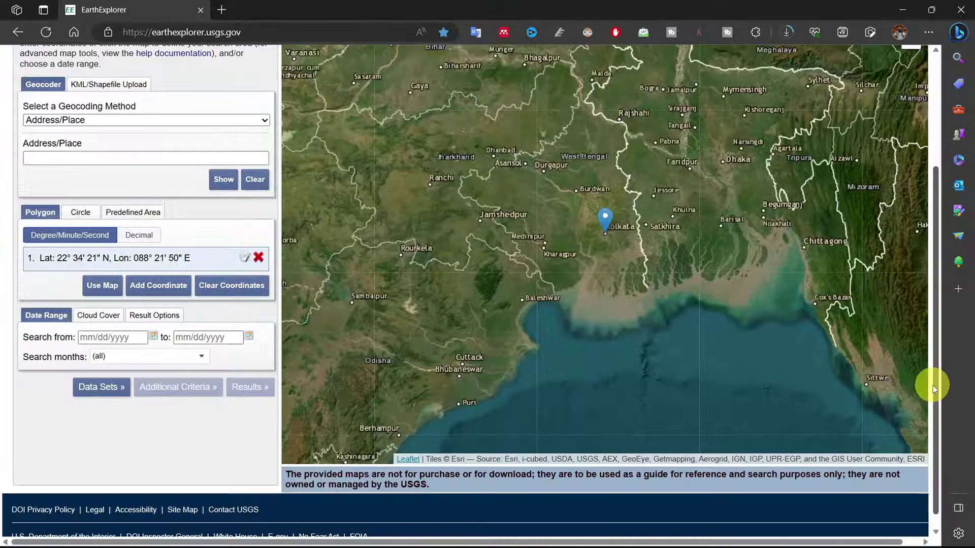
- Tick the EO-1 Hyperion data set and run the search, listing 5 Kolkata scenes
{"action": "left_click", "coordinate": [128, 383]}
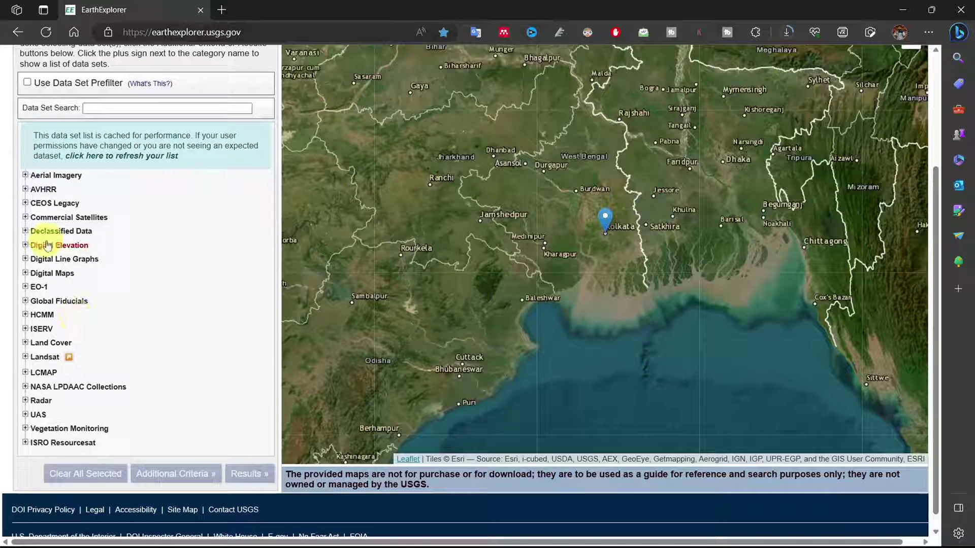
{"action": "left_click", "coordinate": [31, 286]}
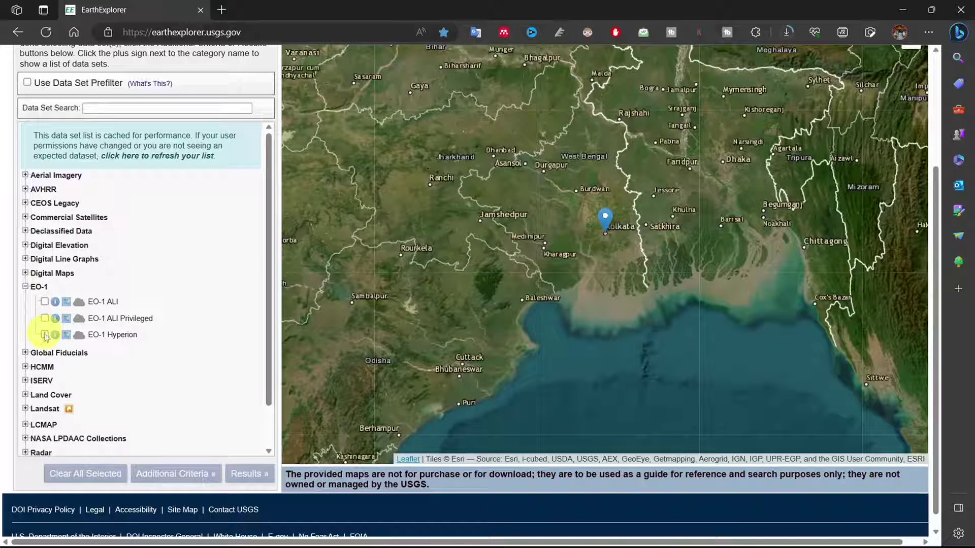
{"action": "left_click", "coordinate": [44, 334]}
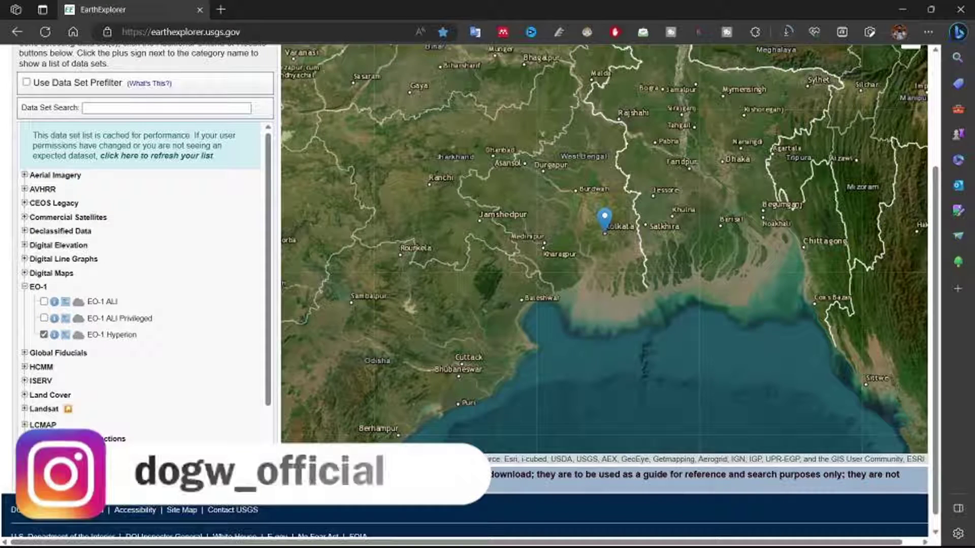
{"action": "left_click", "coordinate": [213, 454]}
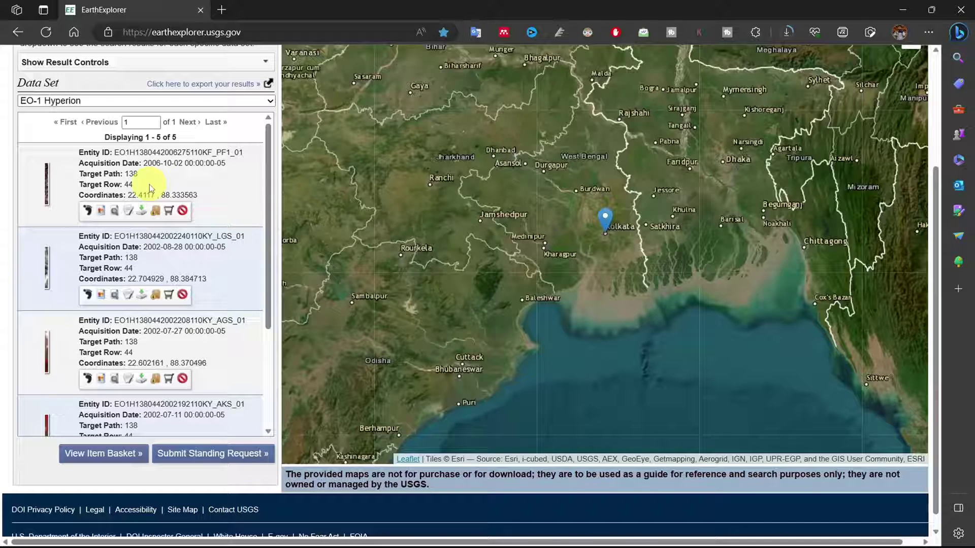
- Preview the 2002-07-27 and 2002-07-11 footprints, then open download options for the 2002-07-11 scene
{"action": "left_click", "coordinate": [102, 380]}
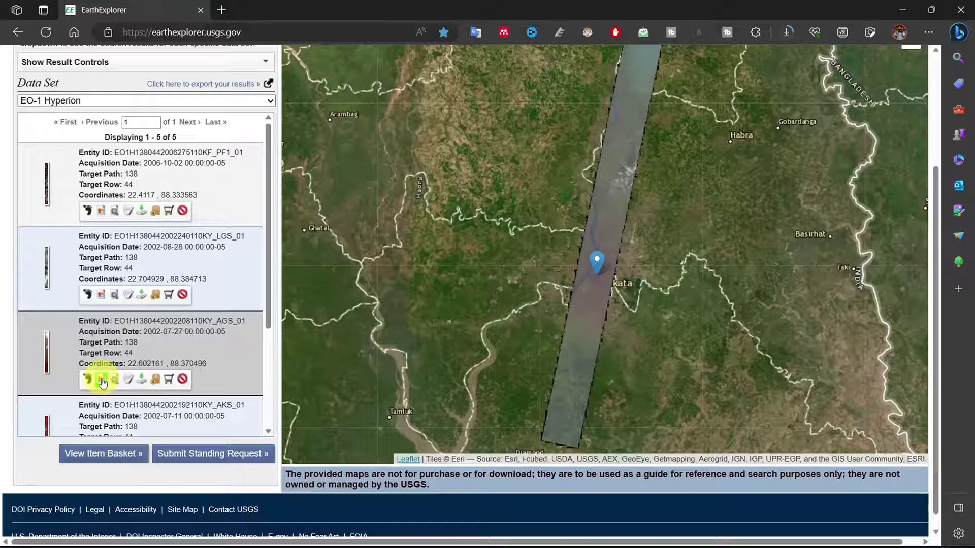
{"action": "left_click", "coordinate": [102, 382]}
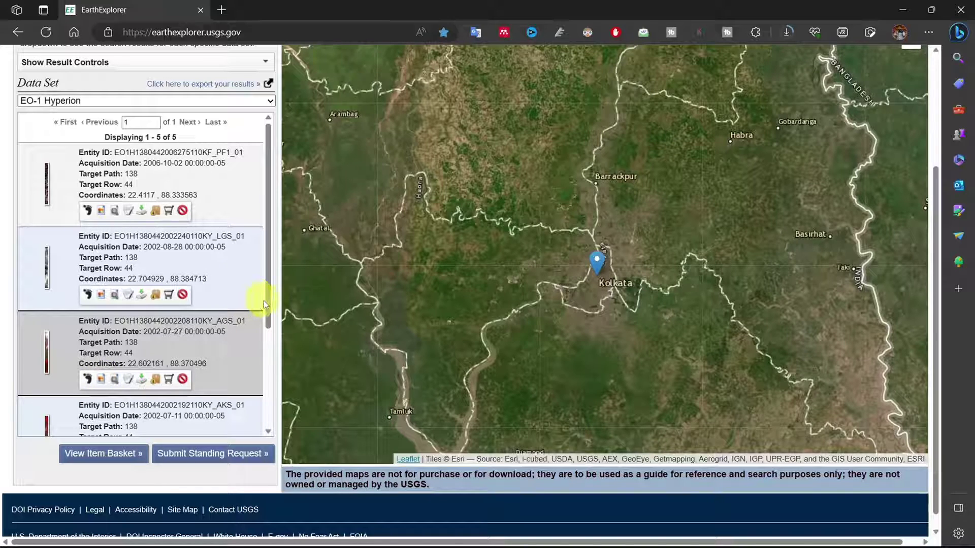
{"action": "left_click_drag", "start_coordinate": [264, 304], "coordinate": [262, 413]}
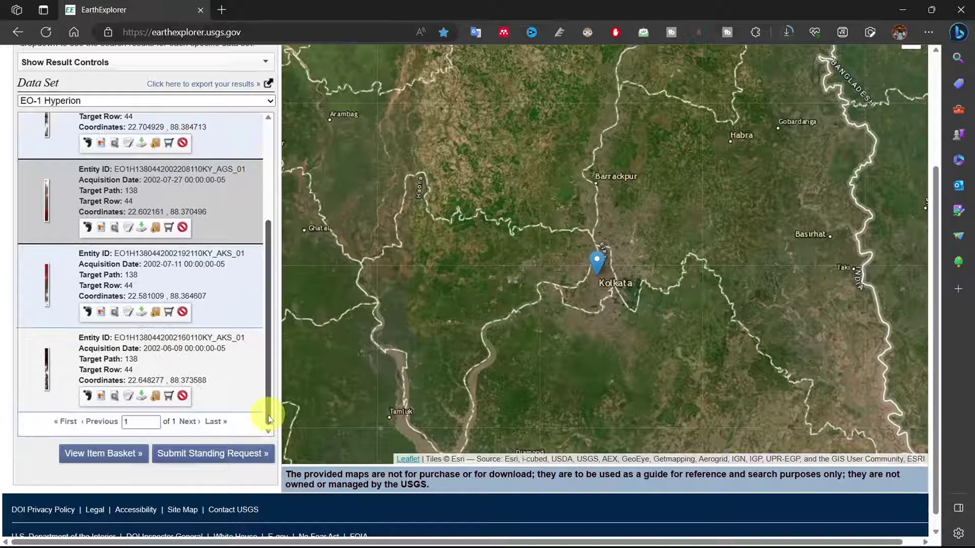
{"action": "left_click", "coordinate": [101, 313]}
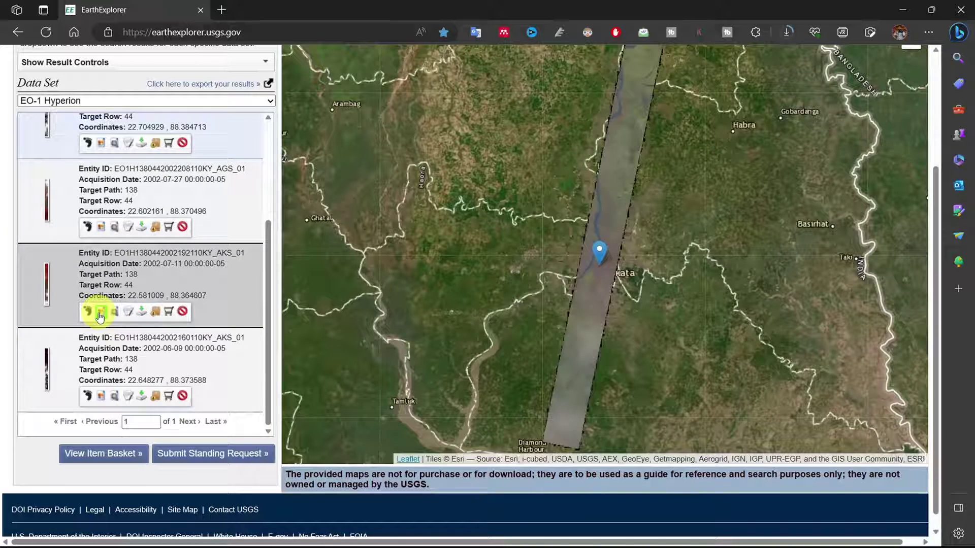
{"action": "left_click", "coordinate": [141, 312]}
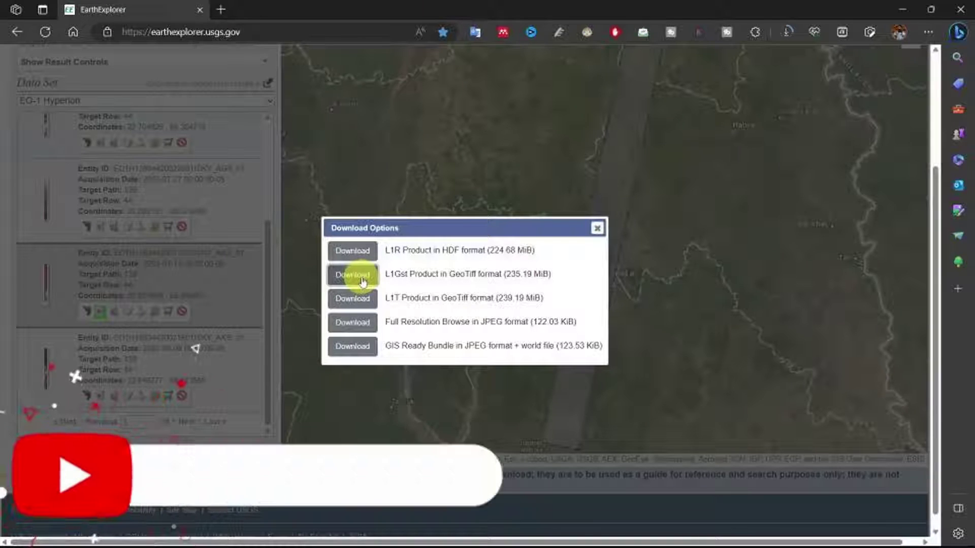
- Start the download of the L1Gst Product in GeoTiff format from EarthExplorer
{"action": "left_click", "coordinate": [362, 281]}
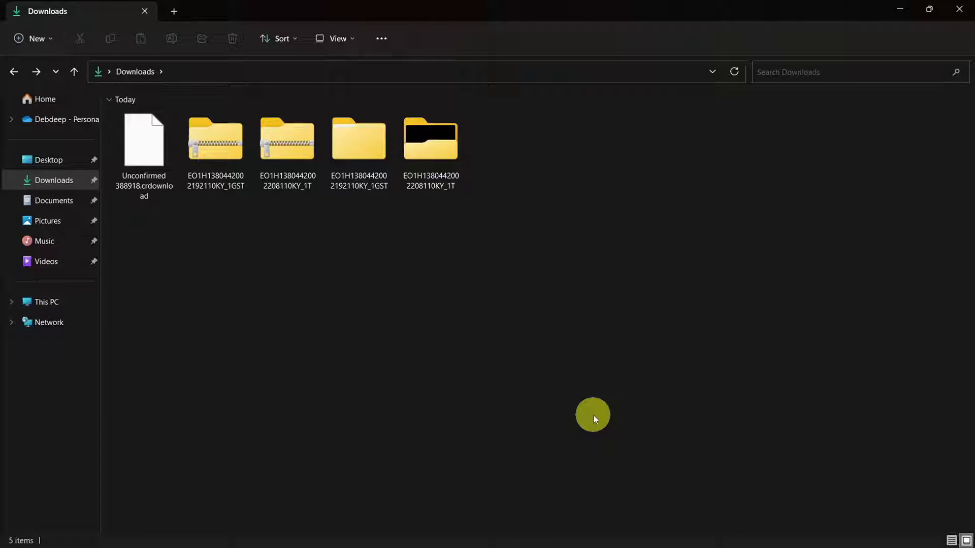
- In Downloads, select the two zipped archives, then the two extracted folders, then clear the selection
{"action": "left_click_drag", "start_coordinate": [199, 220], "coordinate": [284, 150]}
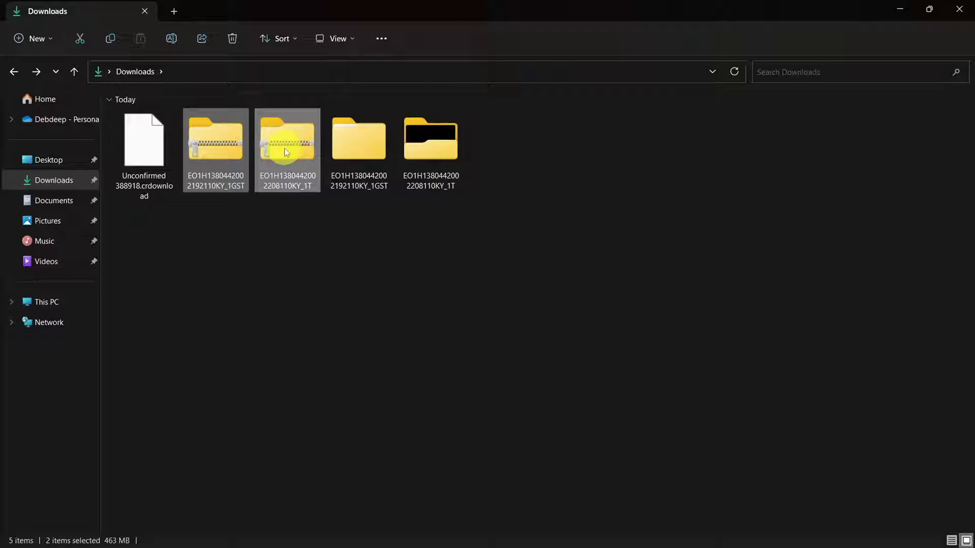
{"action": "left_click_drag", "start_coordinate": [354, 218], "coordinate": [441, 149]}
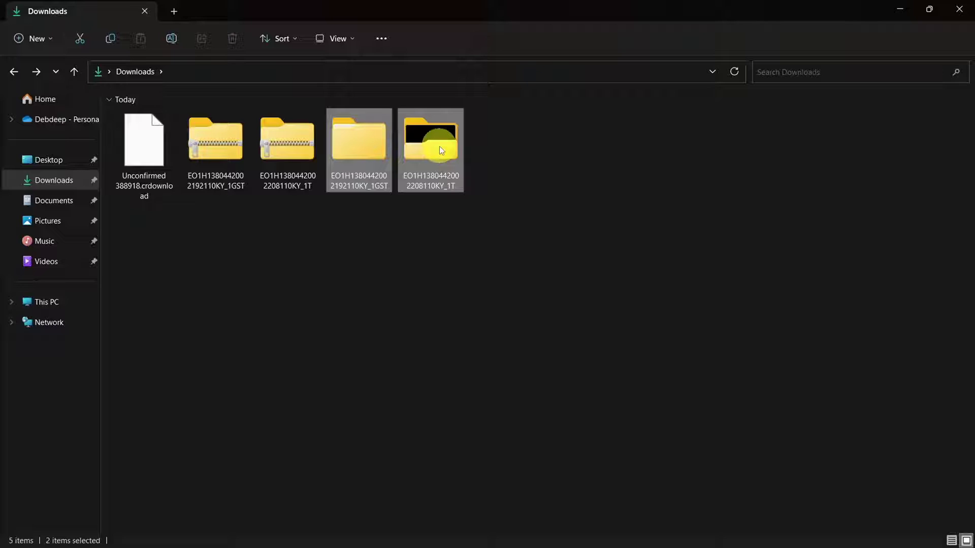
{"action": "left_click", "coordinate": [534, 150]}
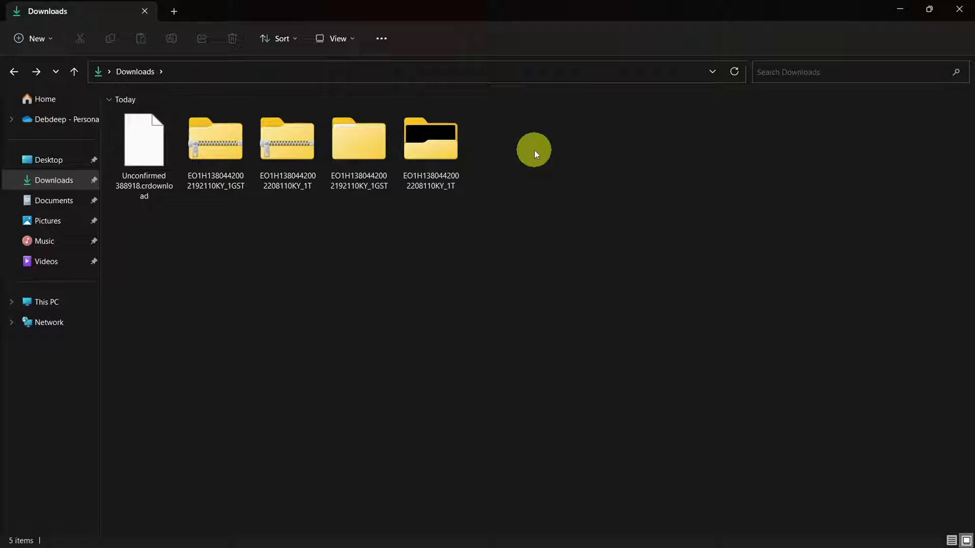
{"action": "double_click", "coordinate": [373, 138]}
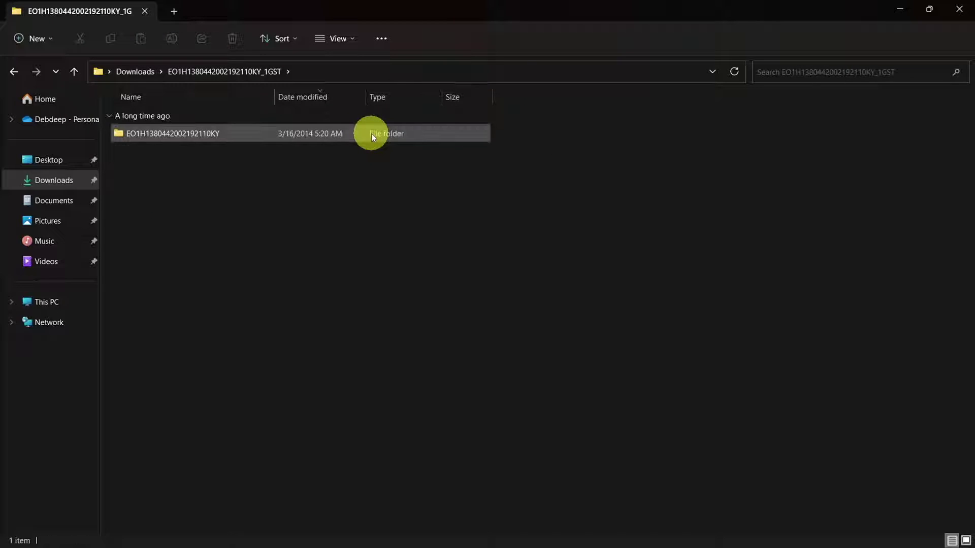
{"action": "left_click", "coordinate": [372, 137]}
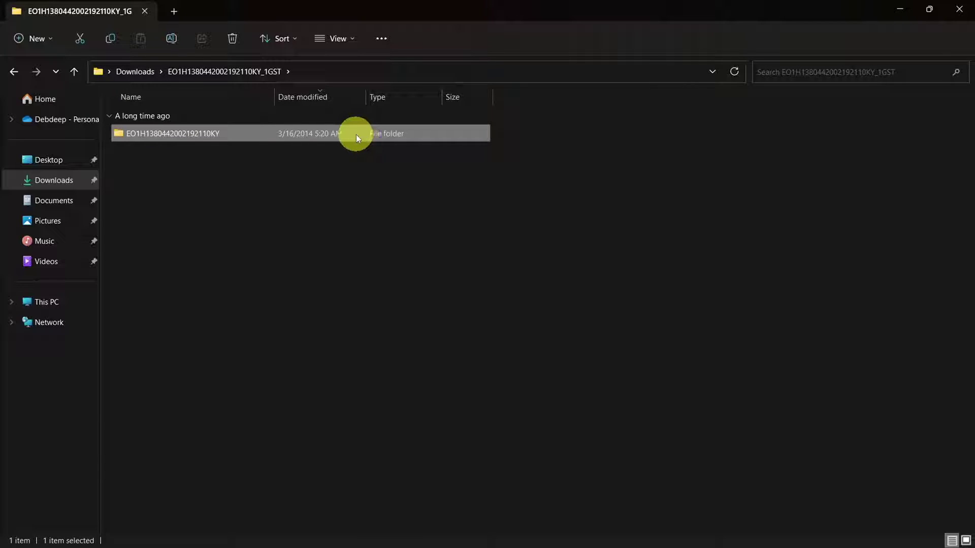
{"action": "double_click", "coordinate": [357, 136]}
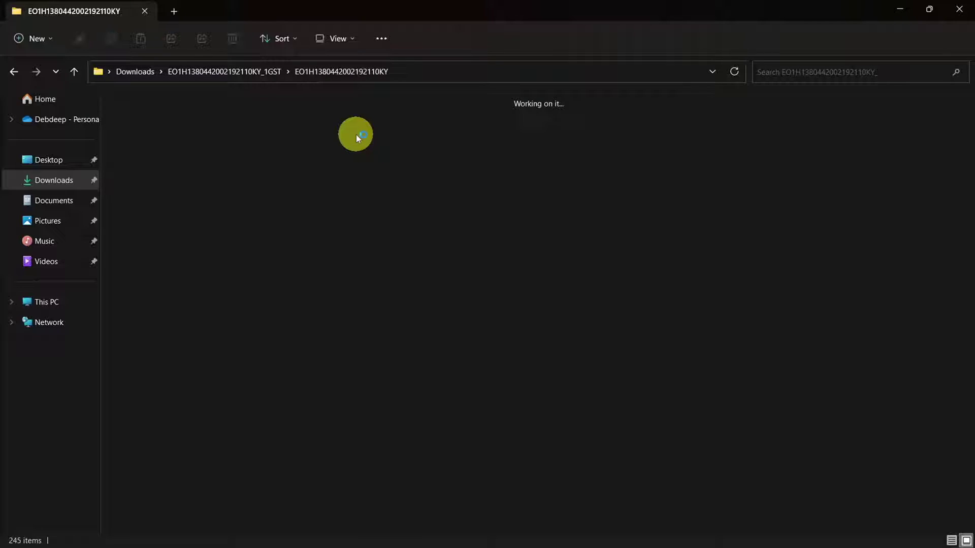